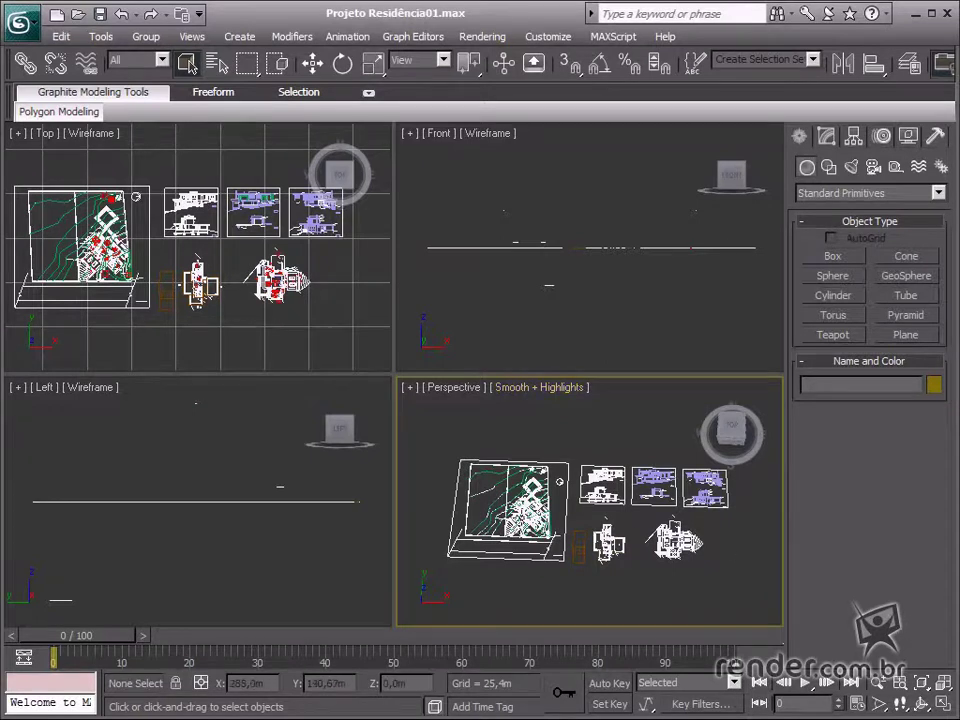
middle_drag(571, 530, 577, 512)
scroll(575, 511, up, 4)
scroll(574, 510, down, 2)
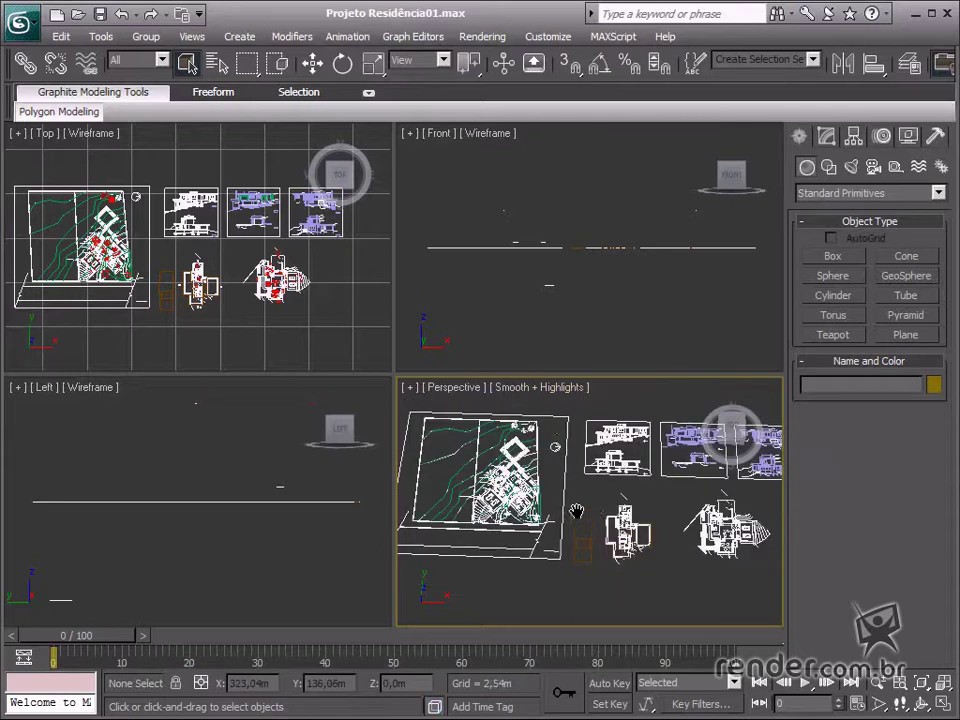
scroll(593, 524, down, 3)
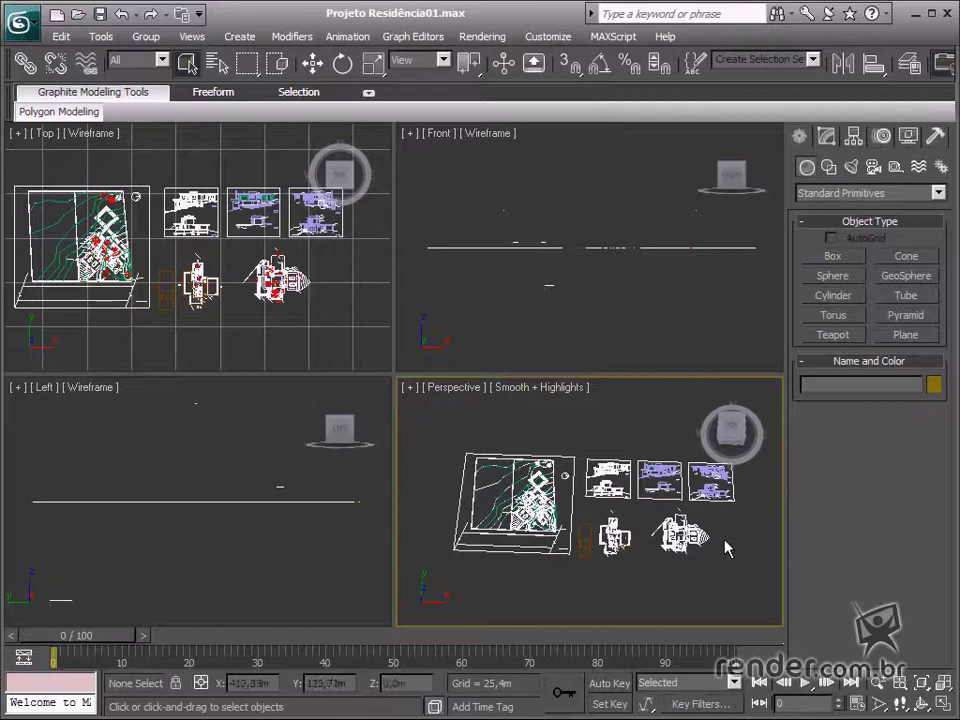
Open the Layer Manager, place it clear of the Perspective viewport, and bring the P1 and P2 layers into the list.
click(905, 66)
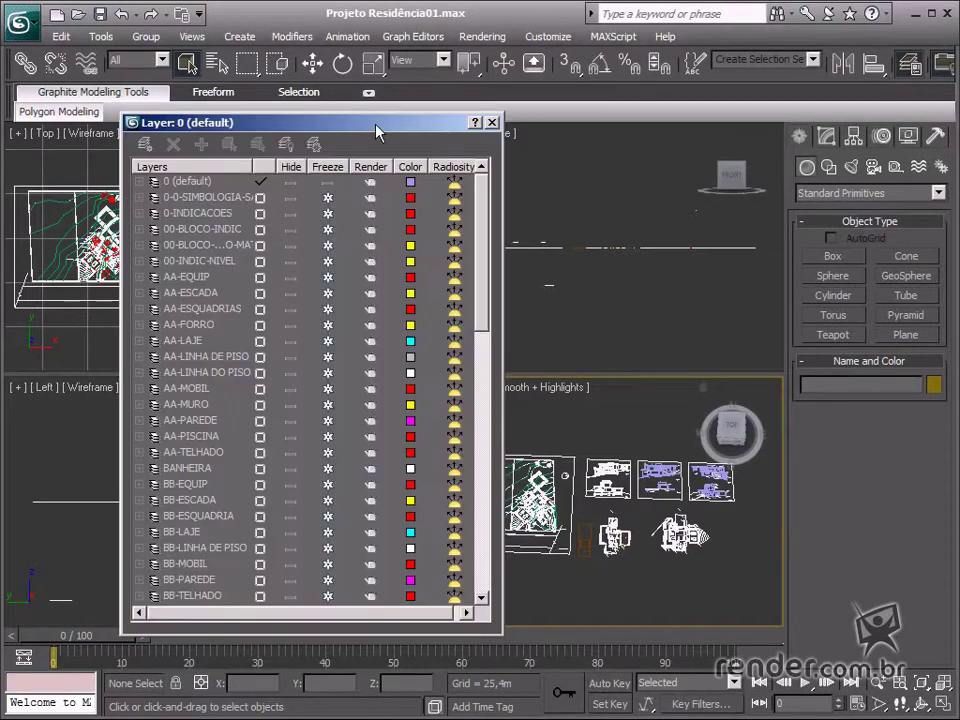
drag(372, 126, 410, 108)
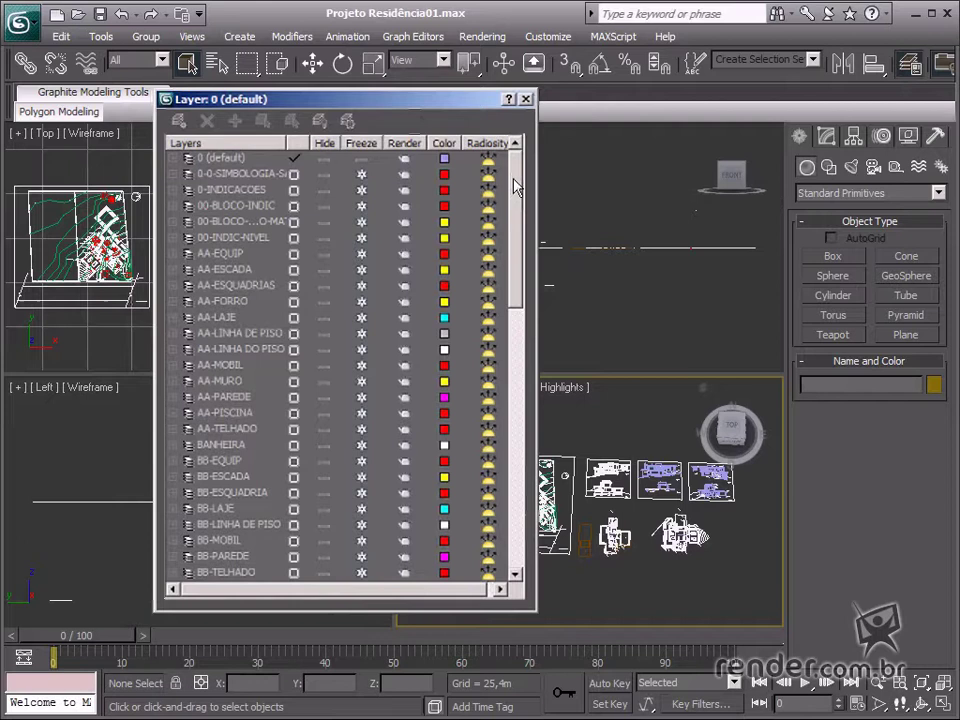
drag(514, 187, 534, 189)
drag(458, 105, 336, 108)
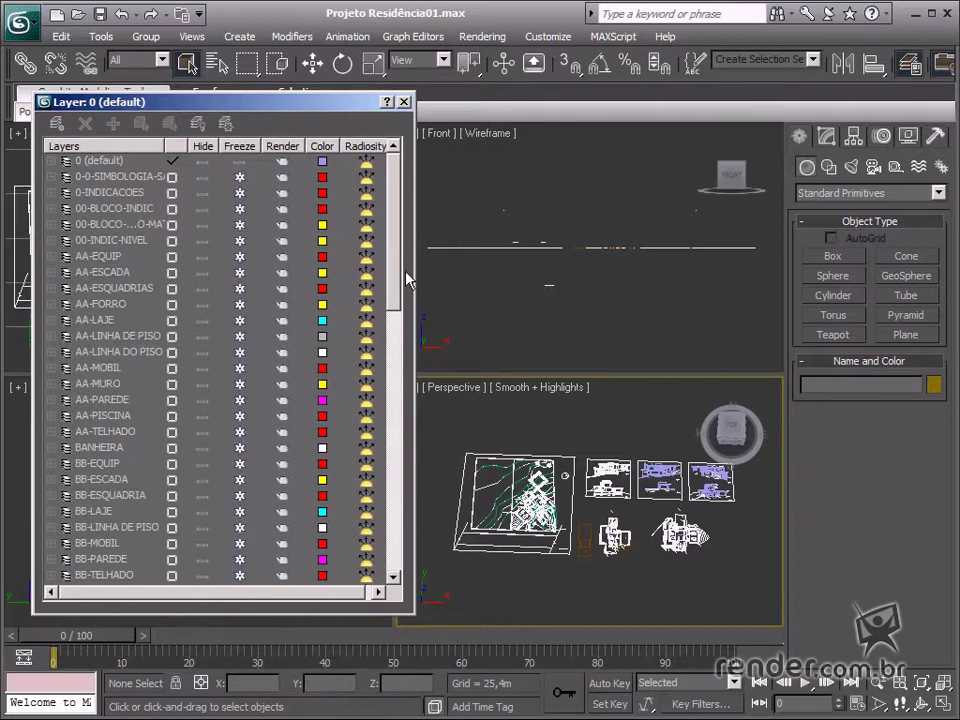
scroll(398, 297, down, 1)
drag(398, 297, 395, 453)
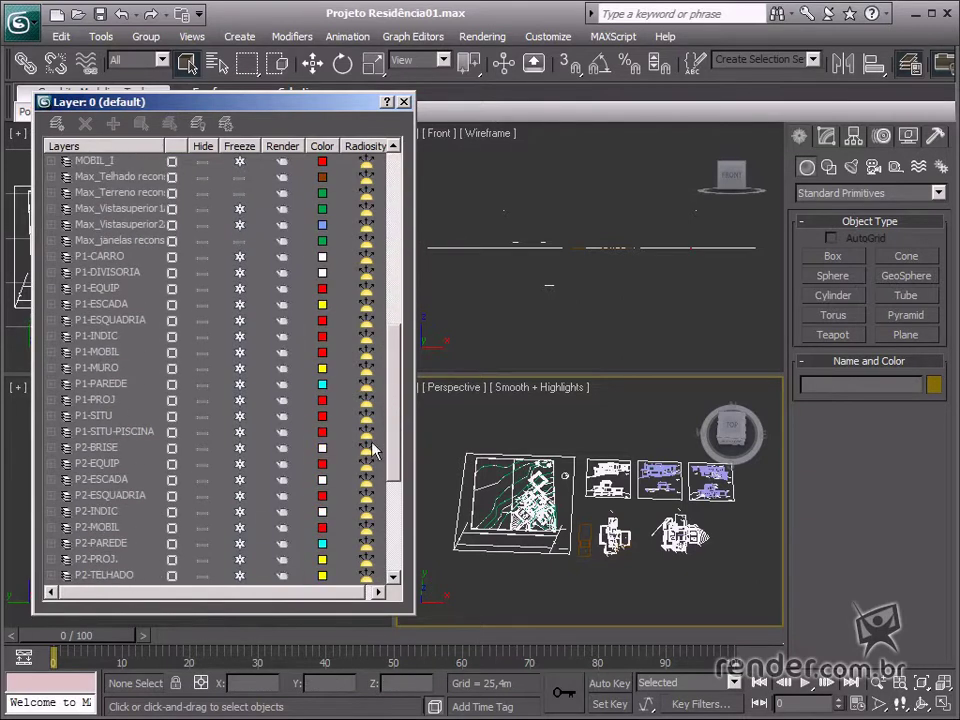
Unfreeze the P1-PAREDE layer while viewing the floor plan up close in the Perspective viewport.
click(203, 386)
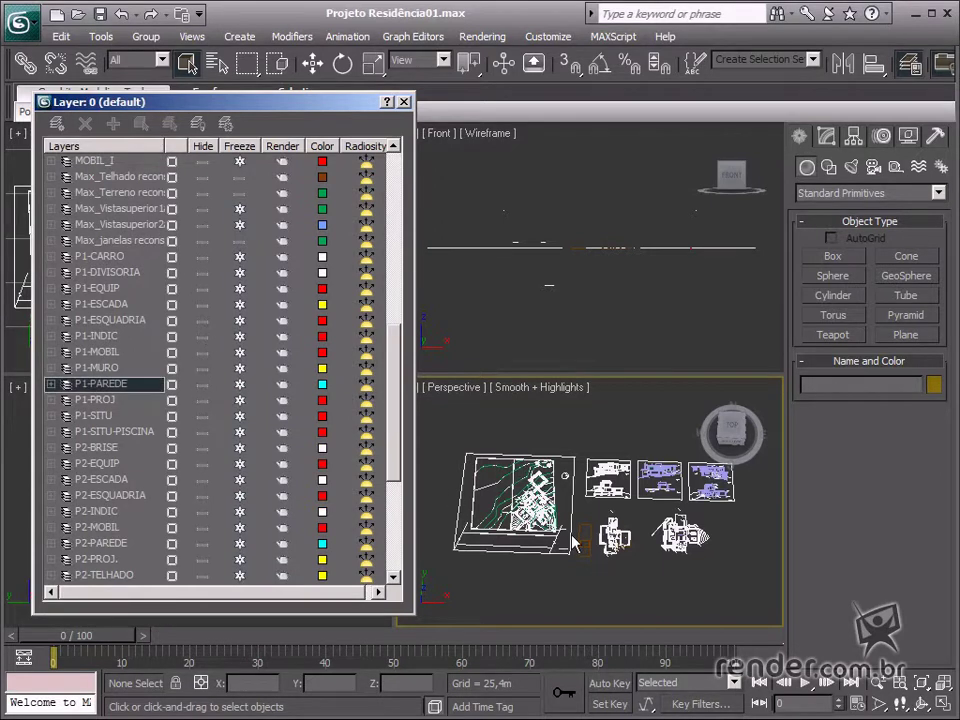
scroll(640, 530, up, 5)
scroll(643, 533, up, 6)
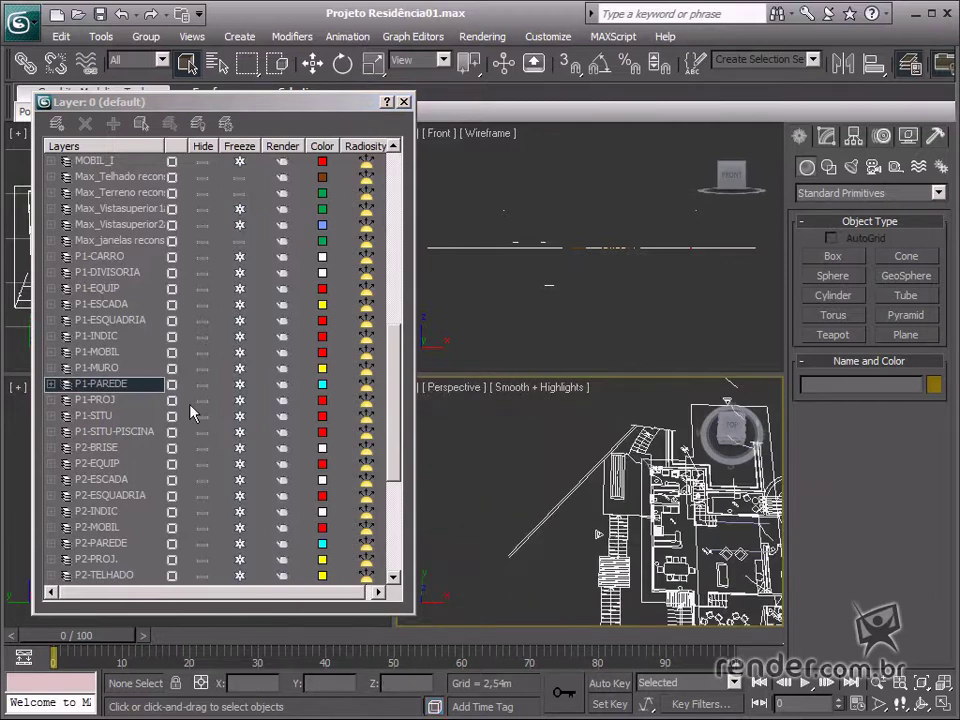
scroll(562, 541, up, 3)
middle_drag(562, 541, 510, 505)
click(239, 385)
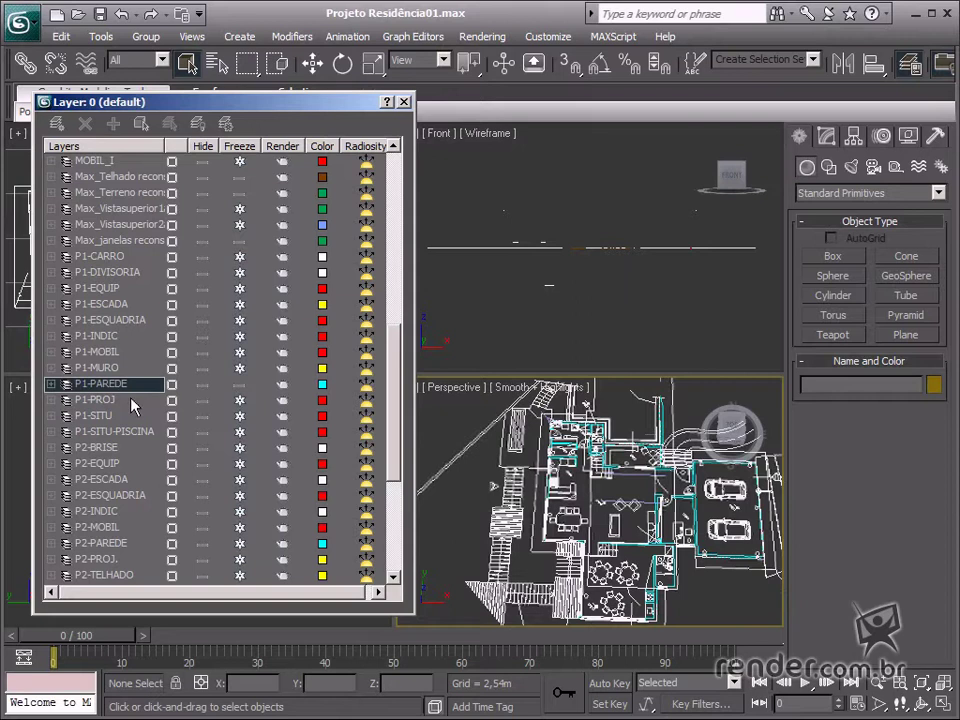
Hide the P1-PAREDE layer.
click(202, 384)
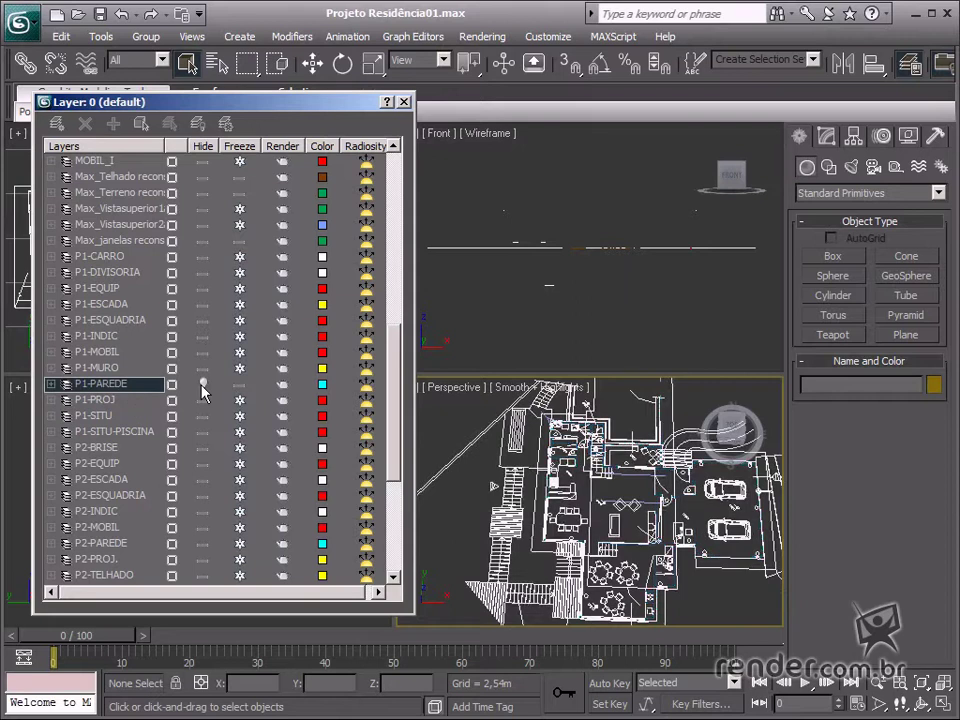
click(202, 384)
click(200, 401)
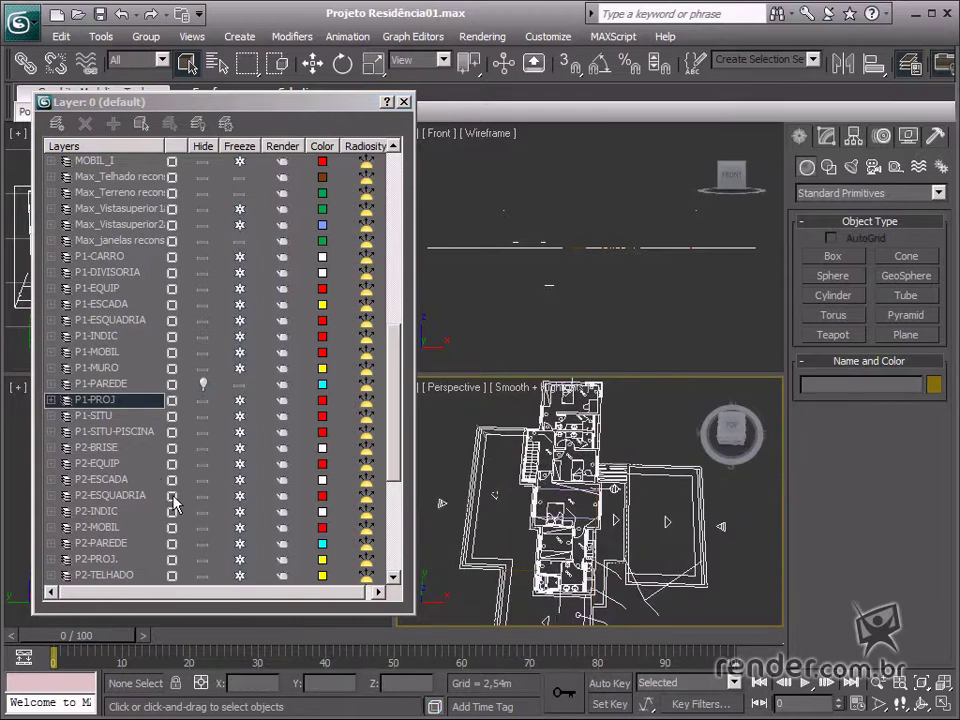
Hide the P2-ESQUADRIA layer and show it again.
click(201, 496)
click(205, 479)
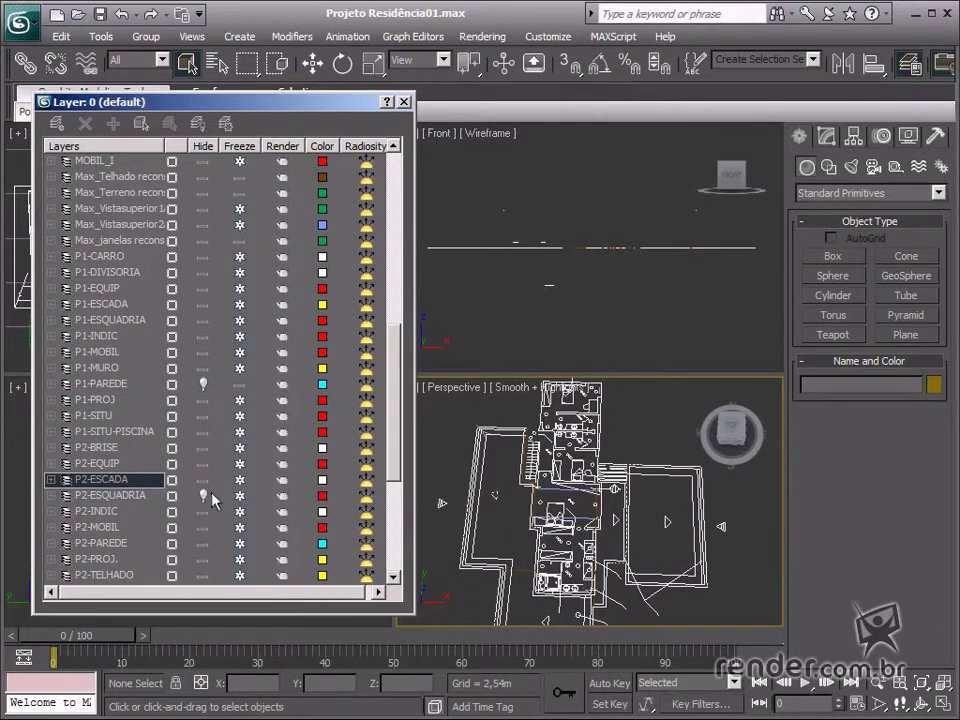
click(203, 495)
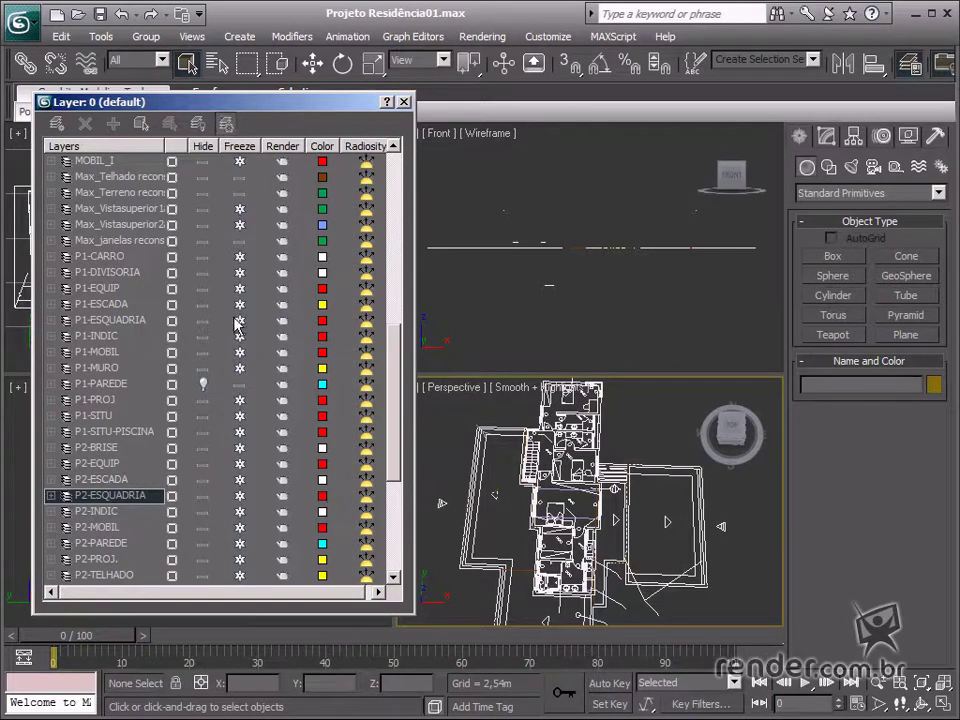
Unfreeze all layers at once and review the rest of the layer list.
click(232, 148)
middle_drag(720, 570, 654, 542)
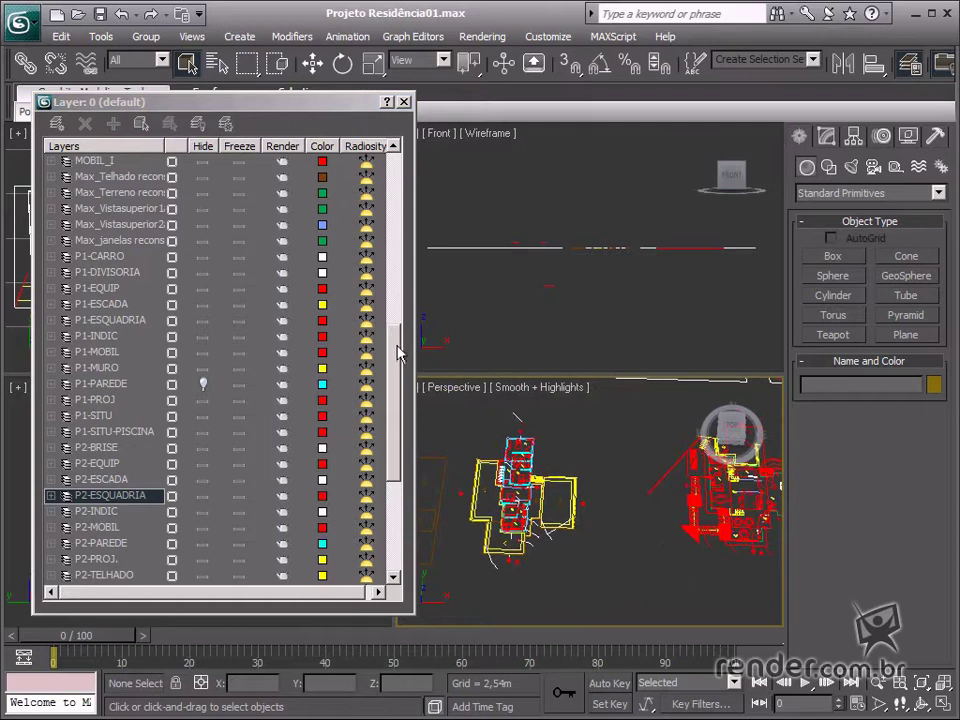
drag(401, 343, 405, 430)
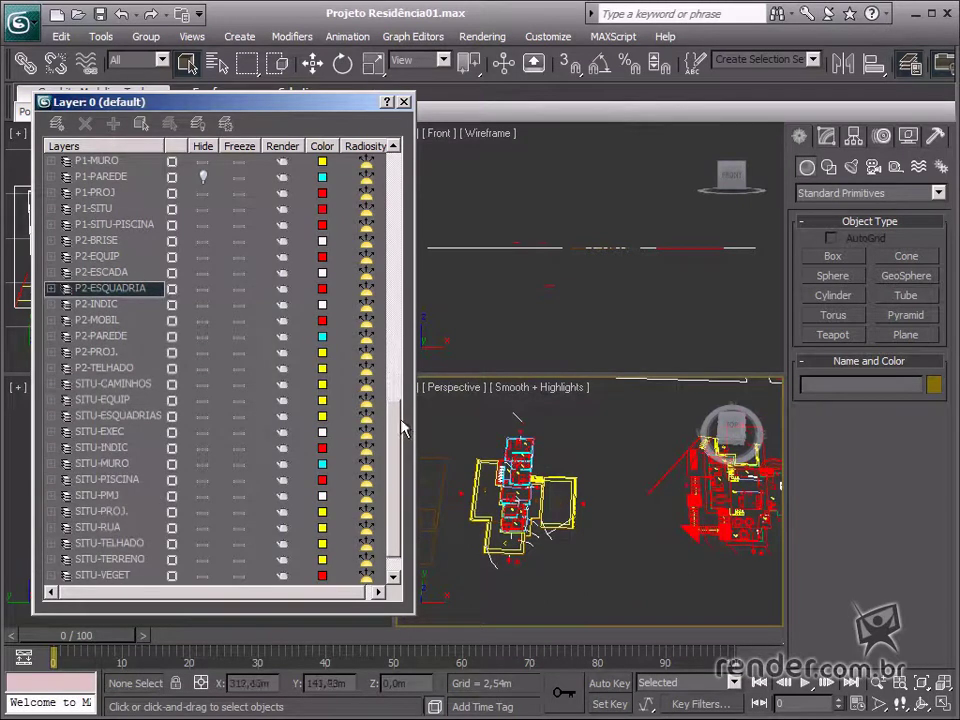
Create a new layer and name it 3D_Paredes.
click(56, 127)
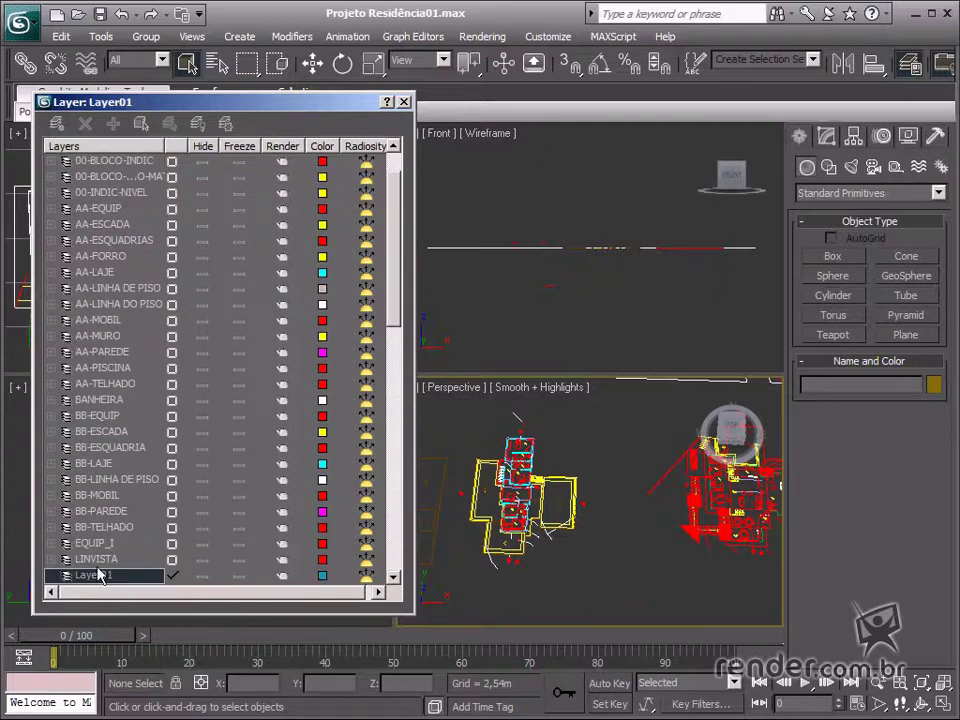
scroll(133, 582, down, 2)
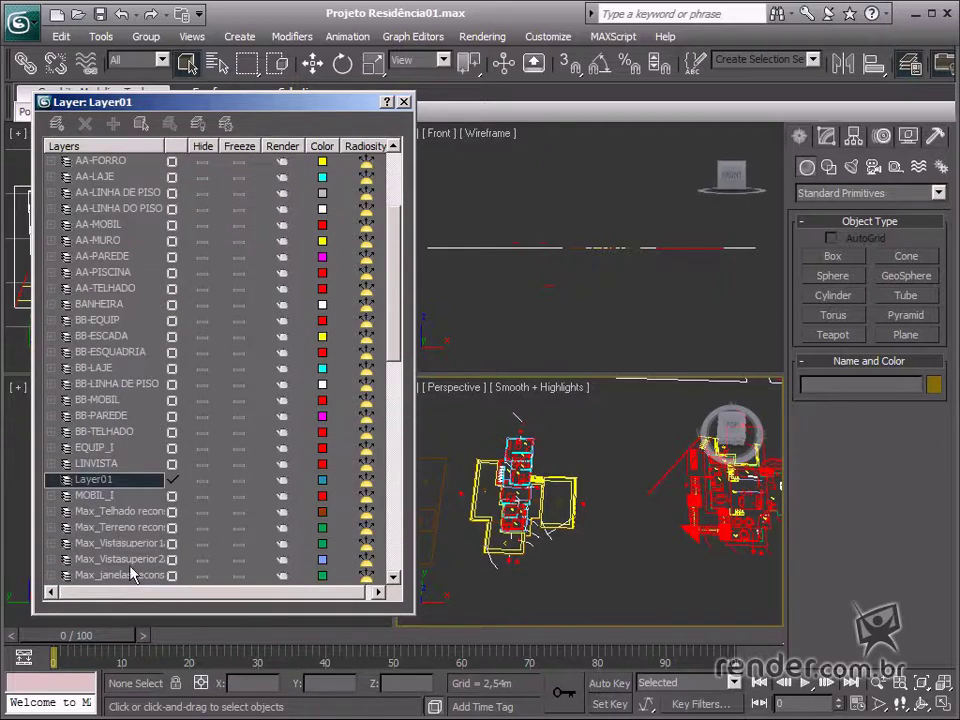
click(134, 482)
text(3)
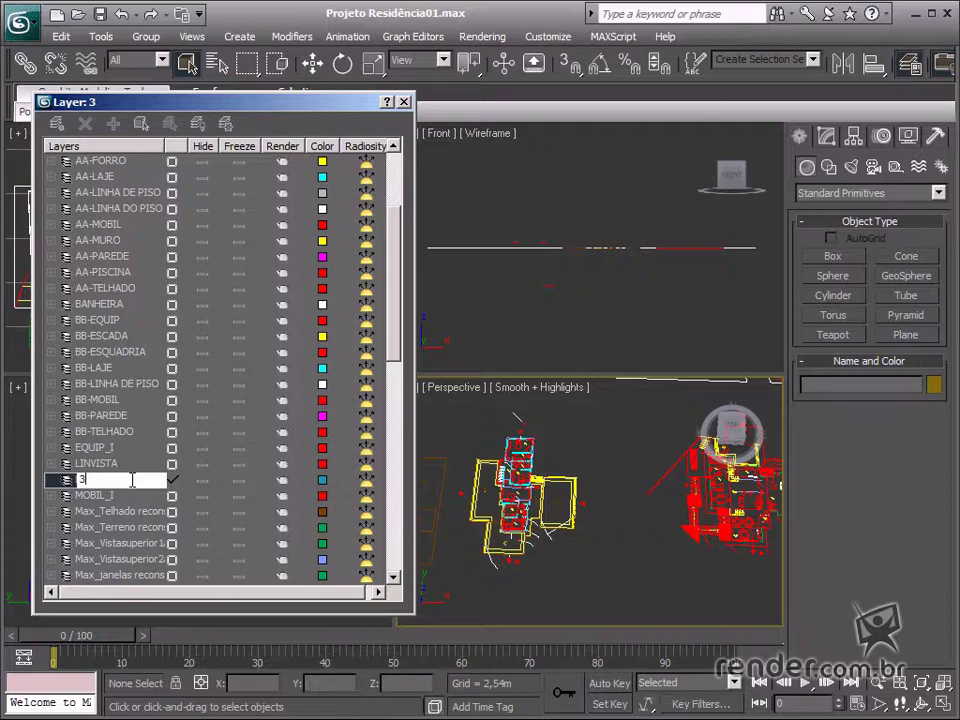
text(D_Paredes)
key(Return)
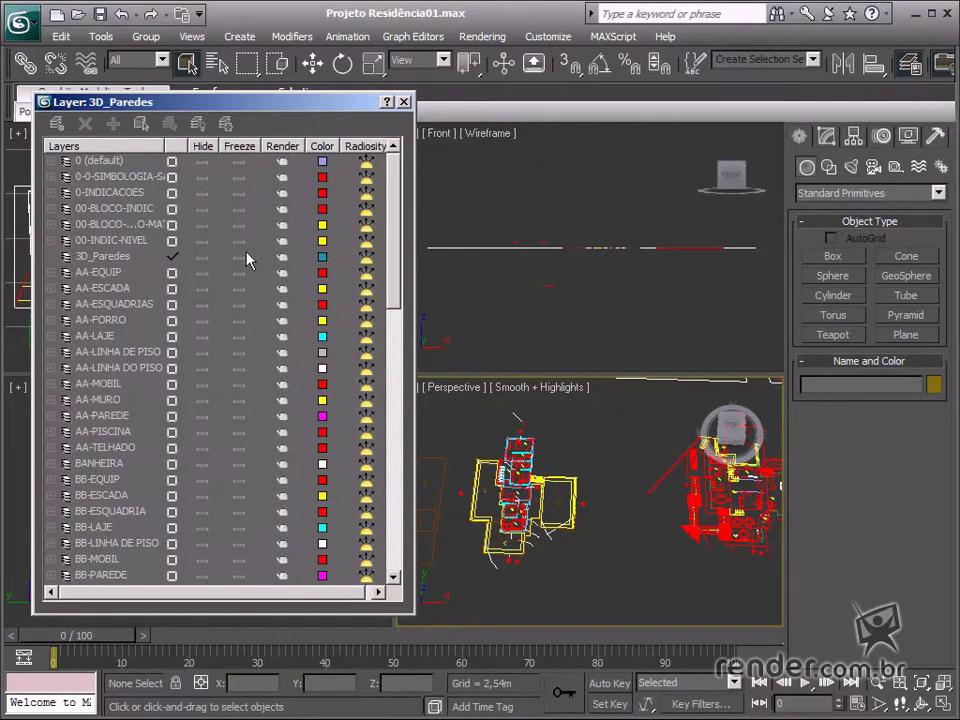
Create another layer and name it 3D_Escadas.
click(58, 124)
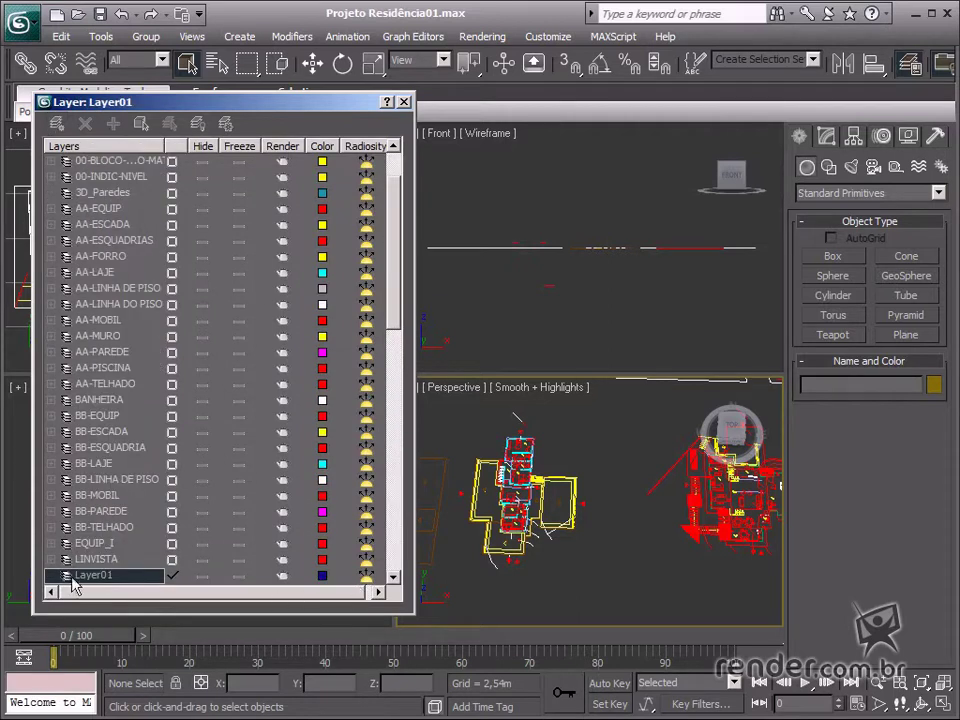
click(133, 575)
text(3D)
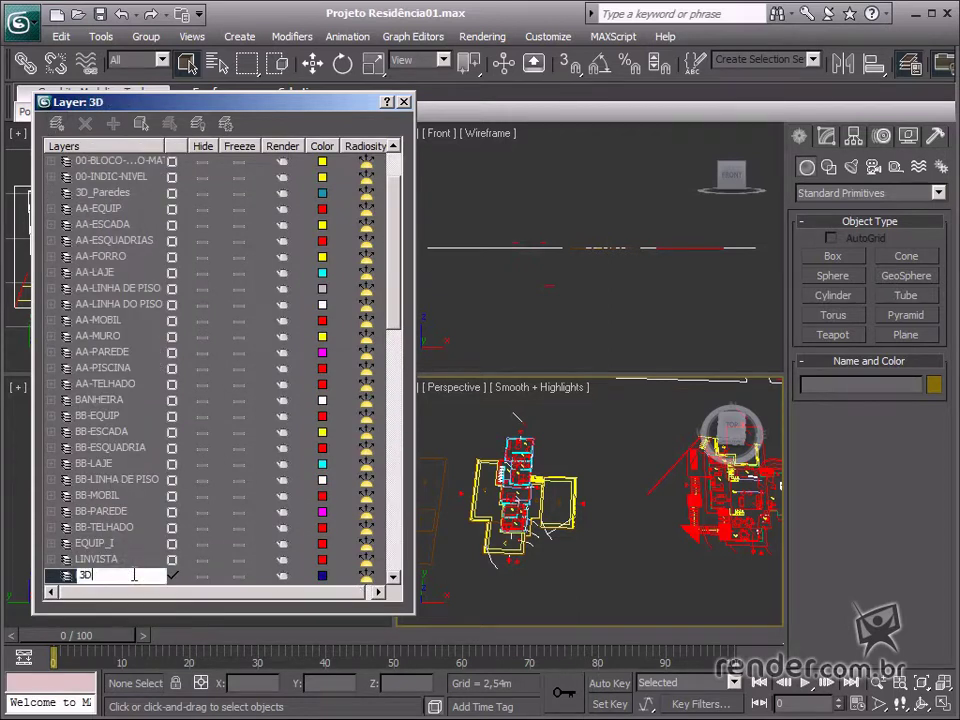
text(_Escadas)
key(Return)
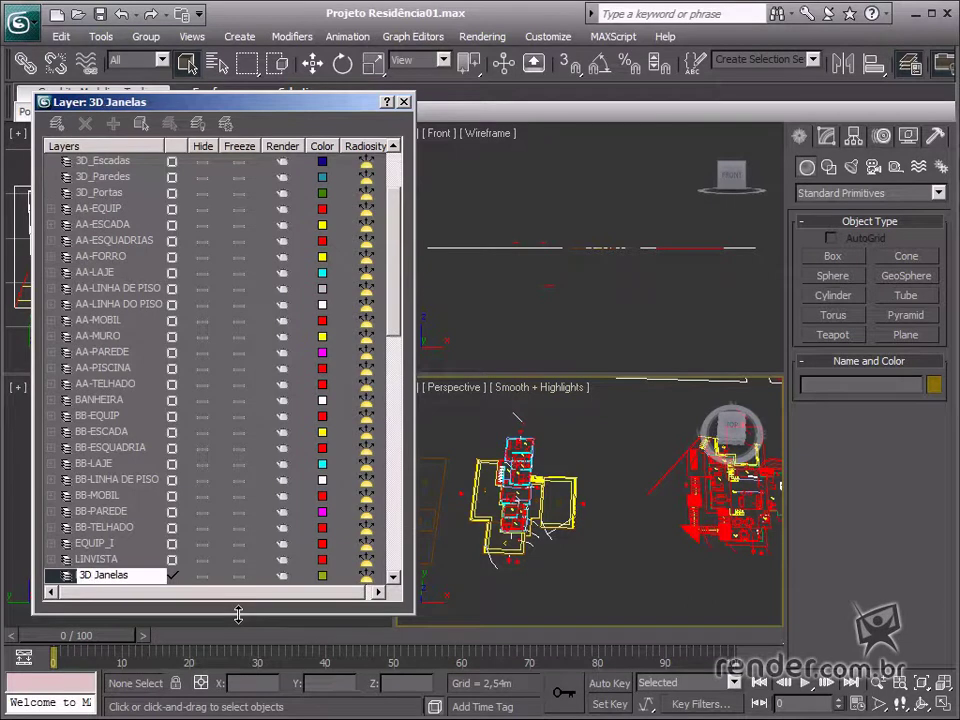
Correct the newest layer's name to 3D_Janelas, replacing the space with an underscore.
key(BackSpace)
text(_)
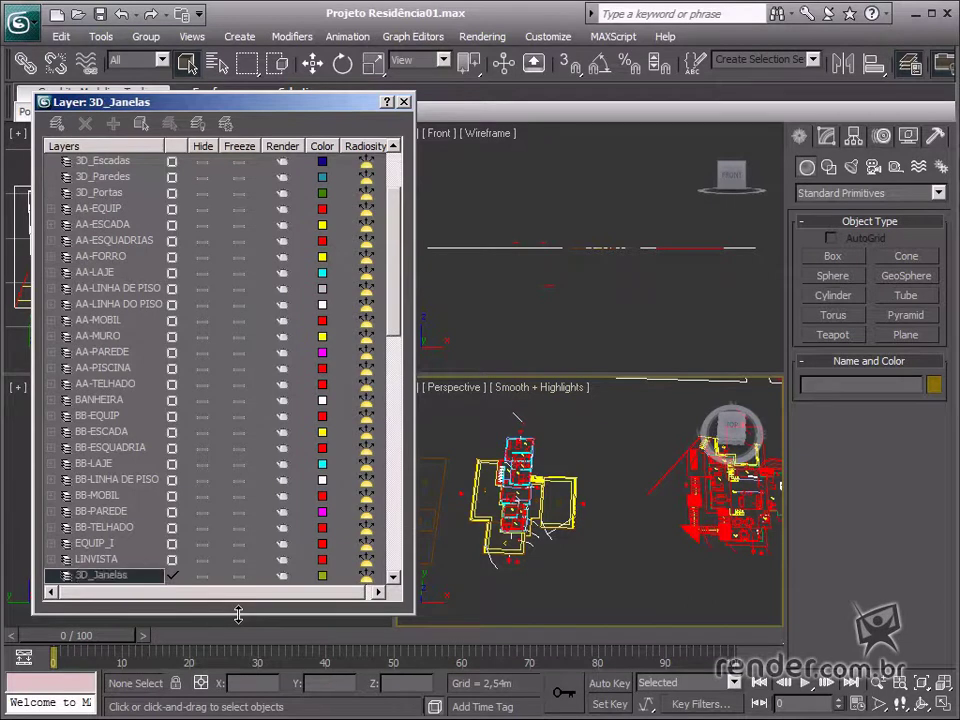
key(Return)
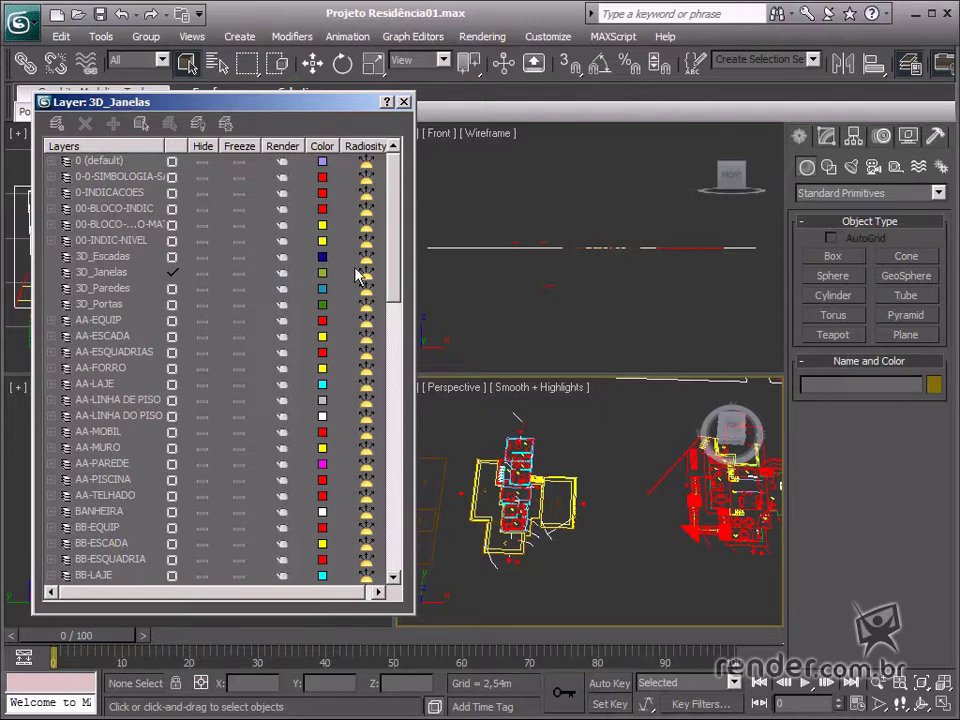
Examine the display options for hiding by category, hiding and unhiding objects, and freezing.
mouse_move(395, 272)
mouse_down()
mouse_move(401, 405)
mouse_move(399, 266)
mouse_up()
drag(403, 283, 300, 200)
click(908, 137)
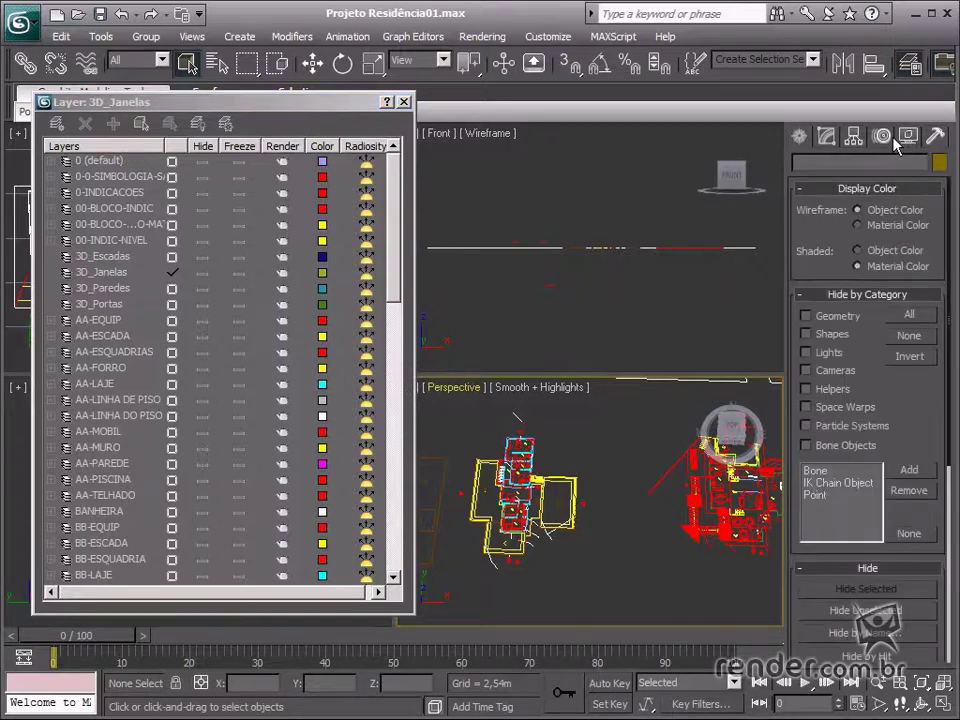
drag(848, 212, 857, 163)
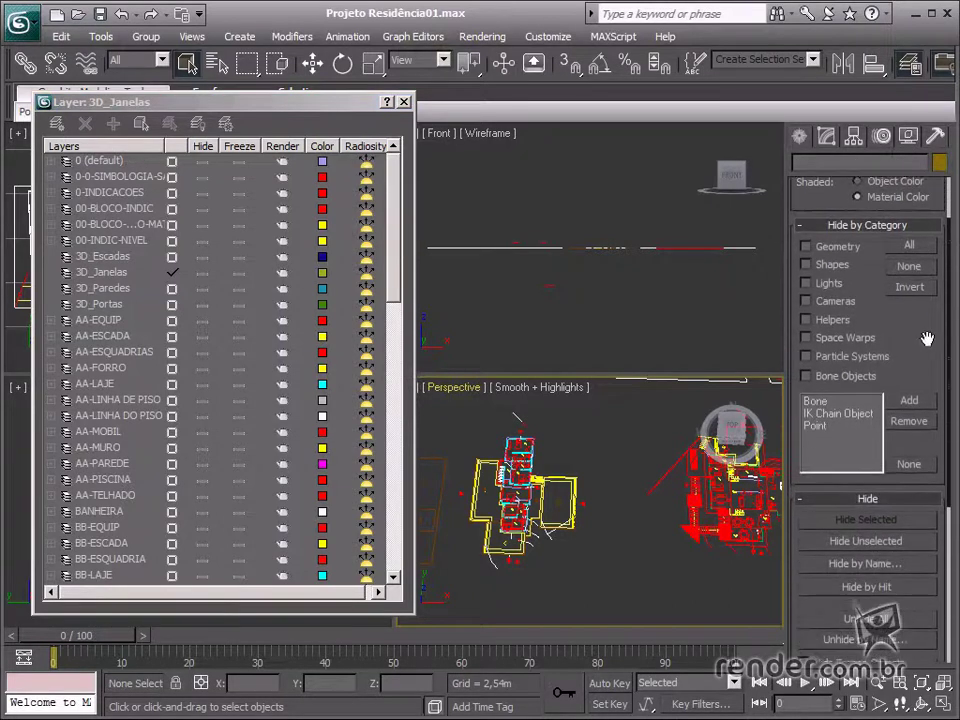
drag(926, 336, 934, 165)
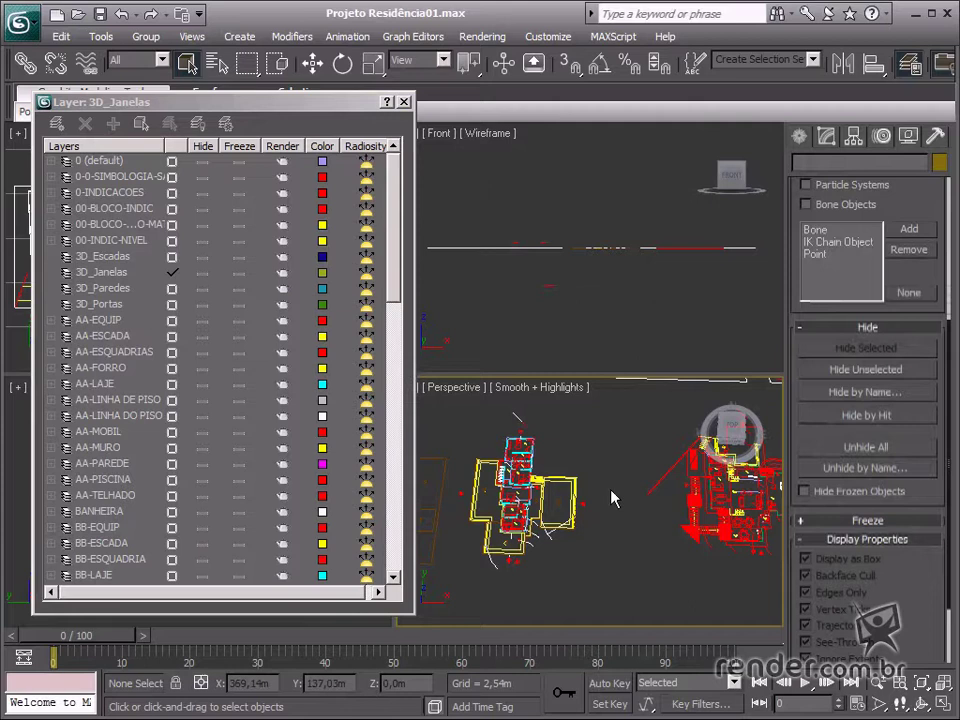
middle_drag(533, 500, 588, 495)
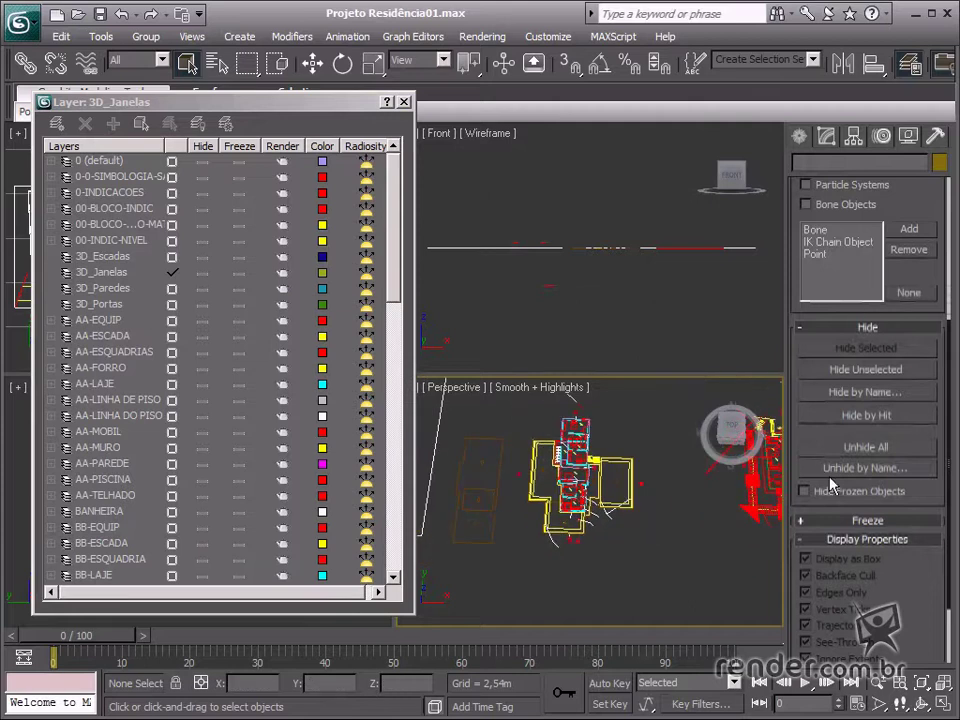
click(810, 519)
drag(936, 377, 936, 602)
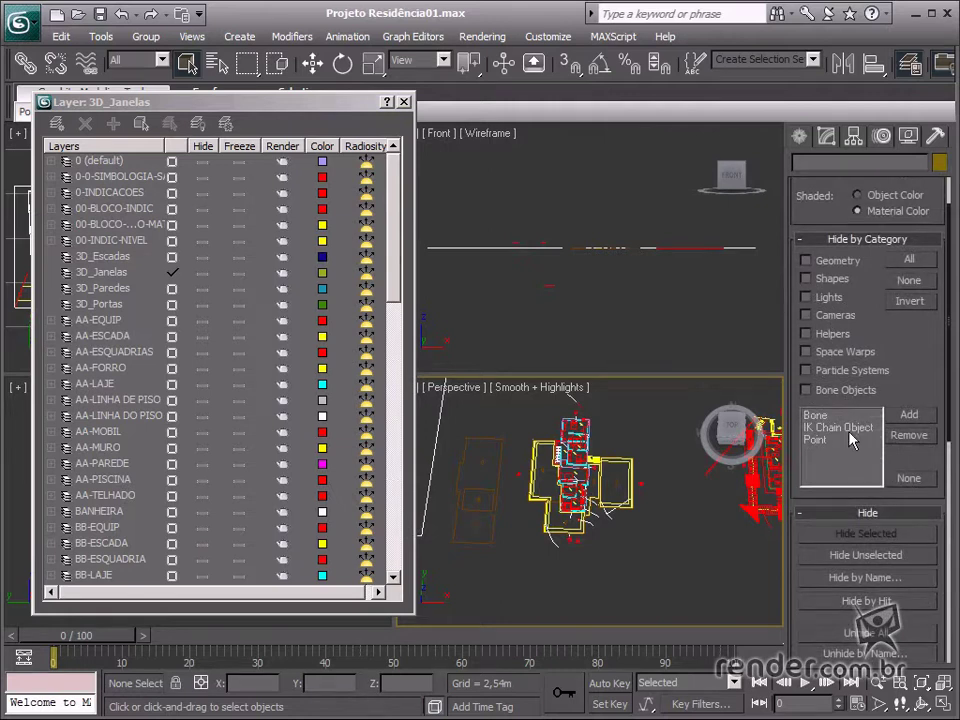
drag(932, 490, 943, 450)
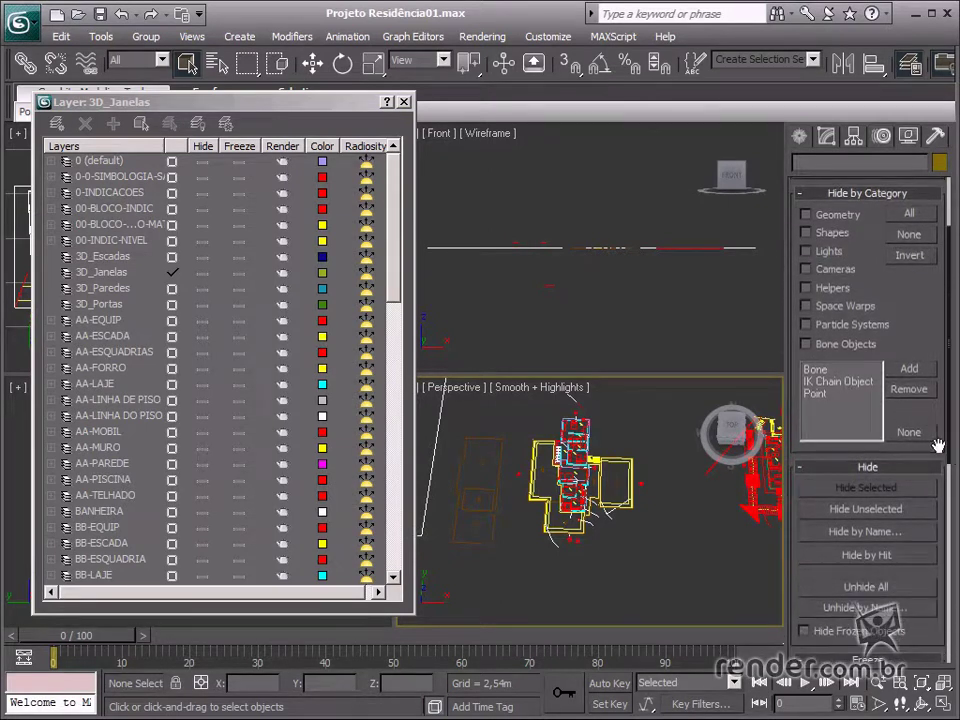
Try the Geometry selection filter, and restrict selection to Shapes.
click(162, 60)
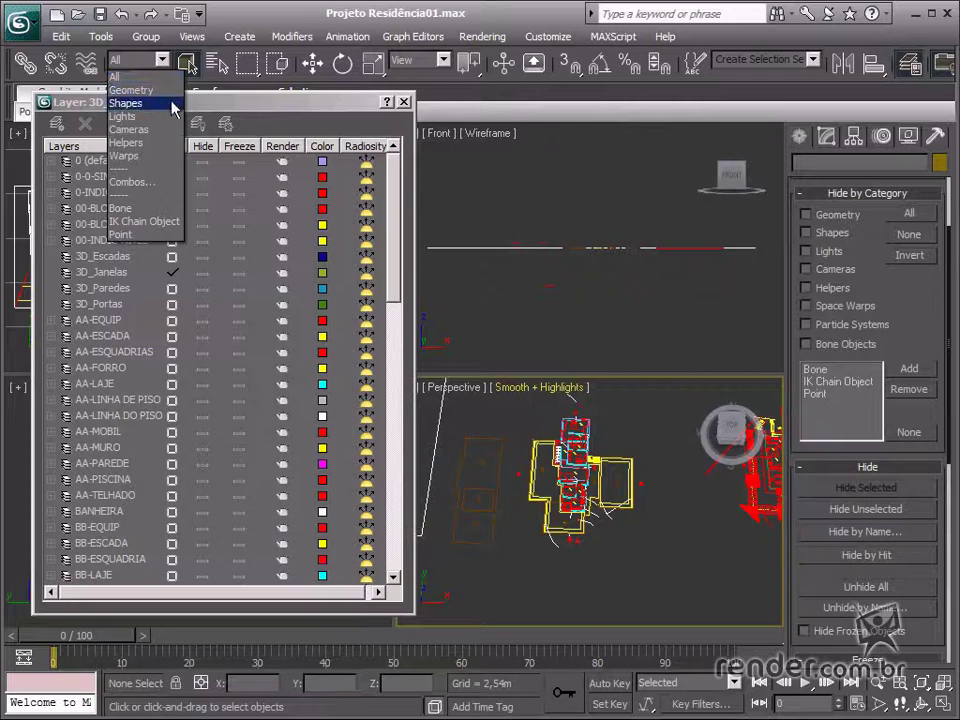
click(174, 103)
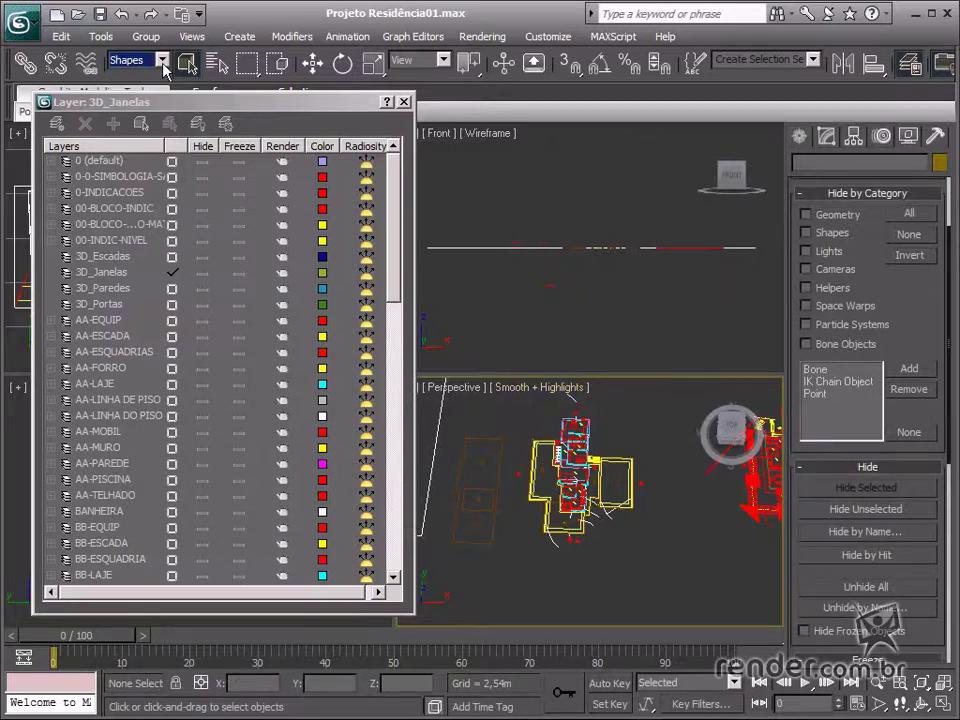
click(126, 59)
key(Up)
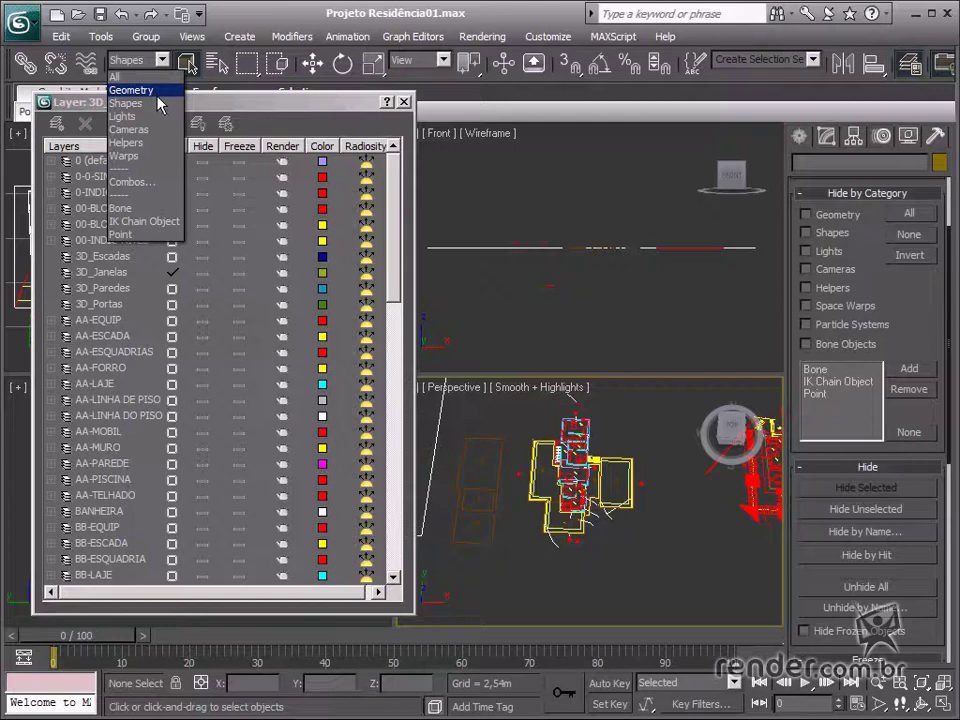
key(Return)
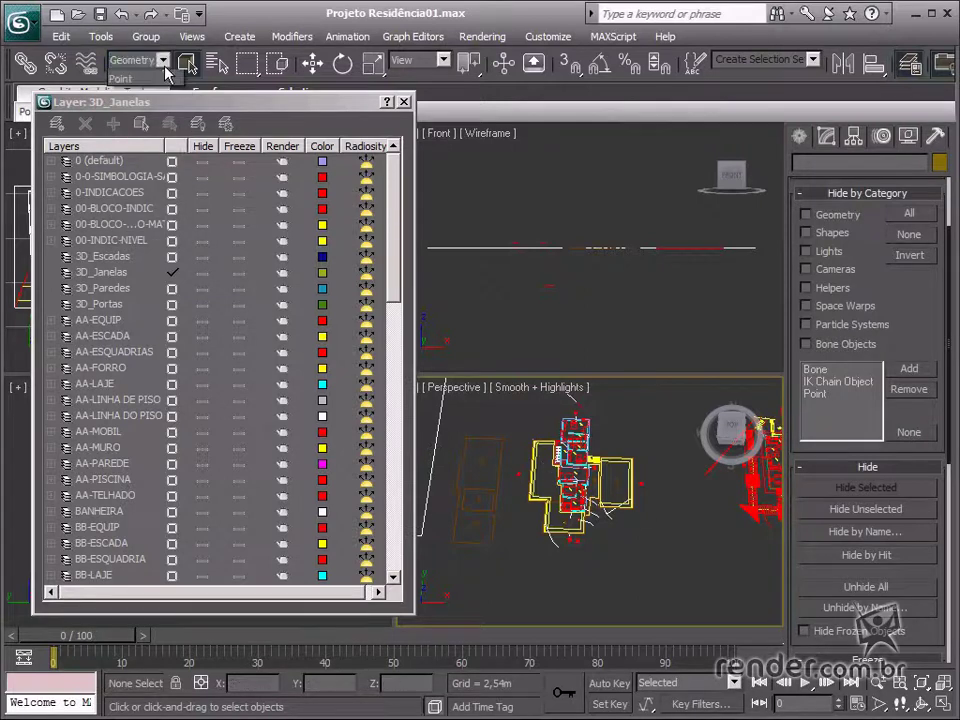
click(160, 61)
click(153, 104)
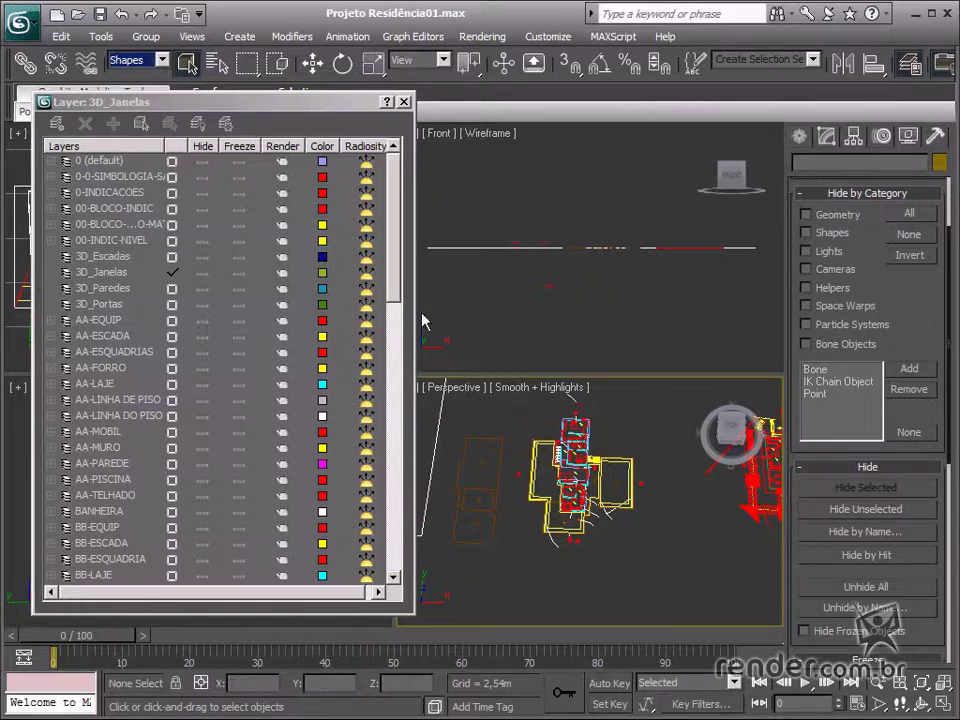
Test the Shapes filter by window-selecting the central floor plan in the Perspective view, and reset the selection filter to All with nothing selected.
drag(512, 418, 660, 570)
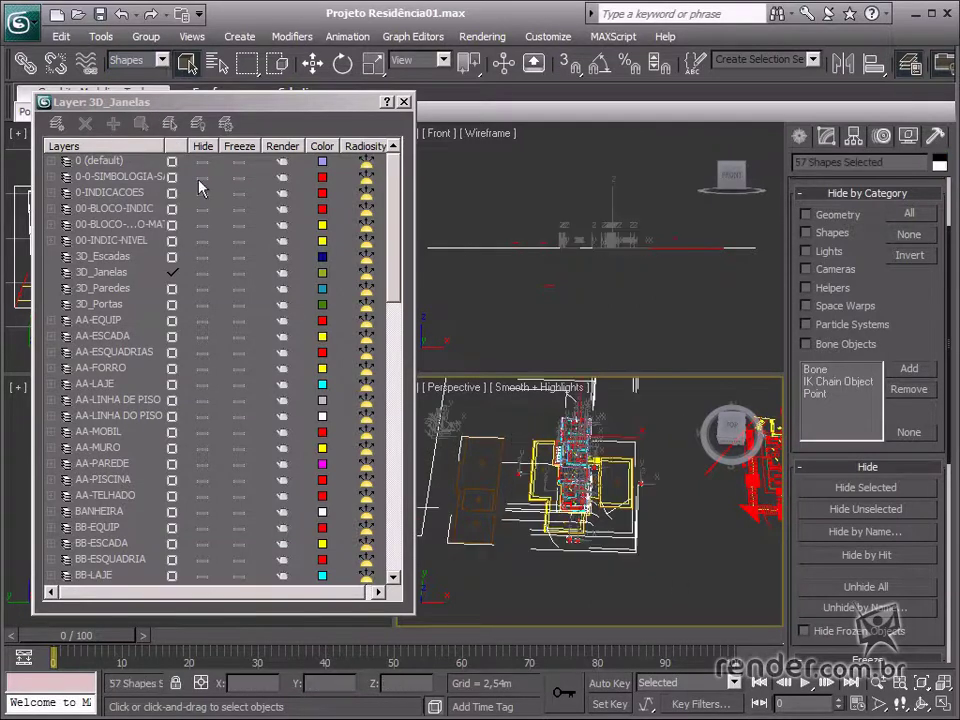
click(161, 60)
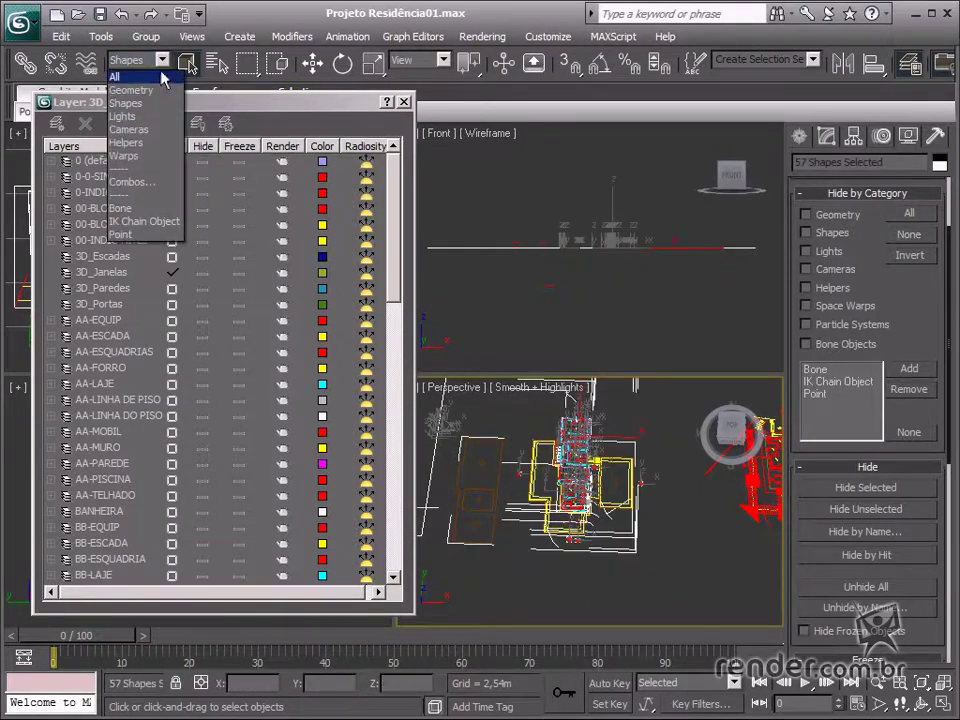
click(161, 76)
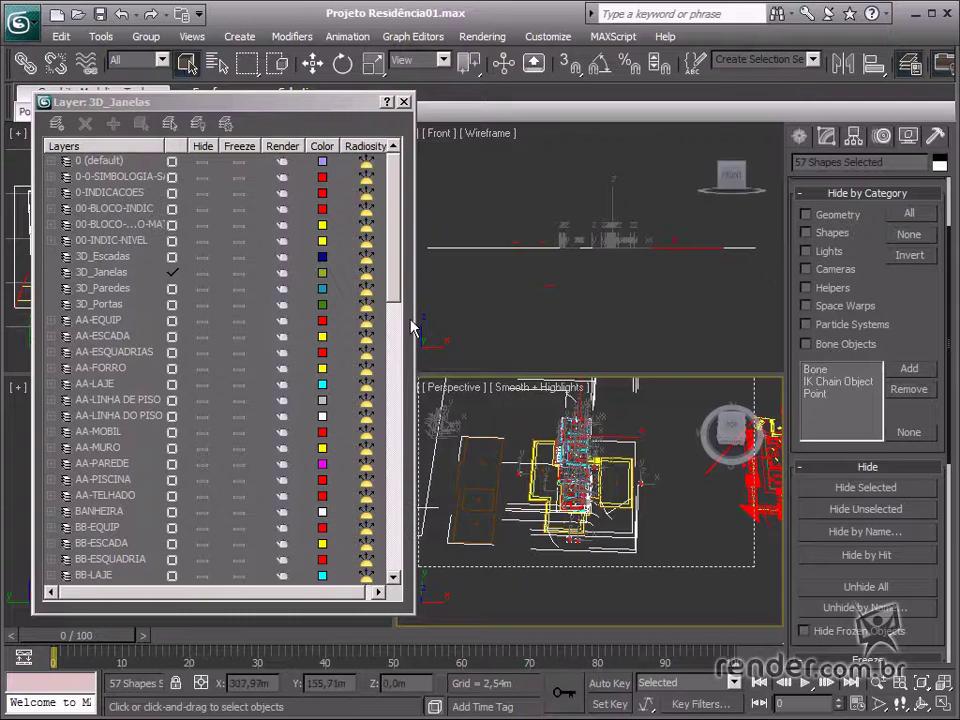
click(686, 530)
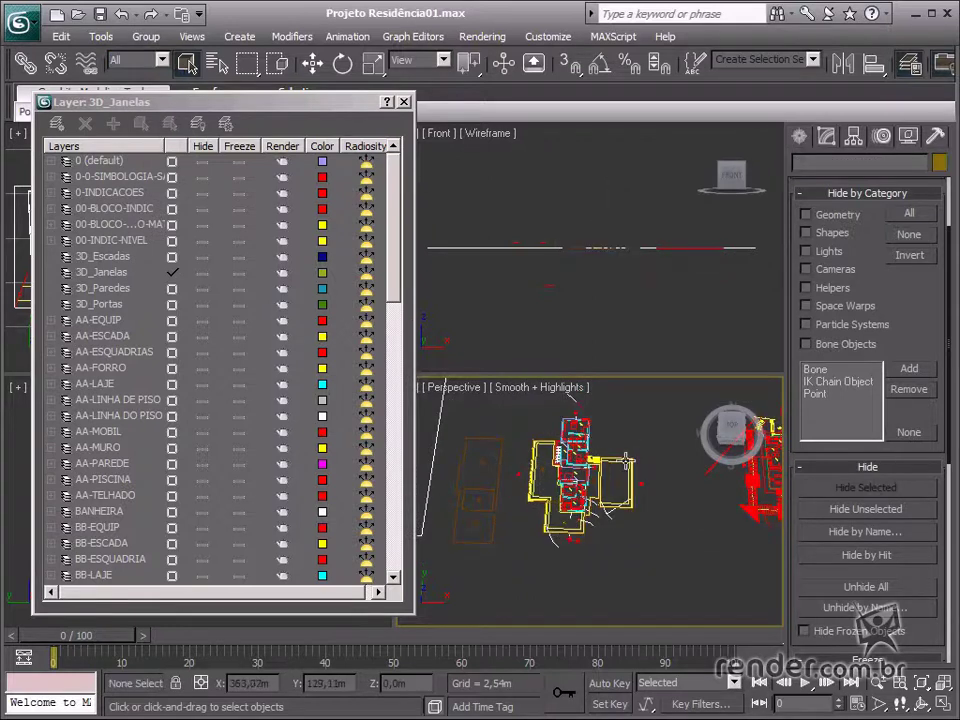
Save the residence scene under its existing file name with the whole site shown at an angle in the Perspective view.
alt+middle_drag(640, 500, 677, 519)
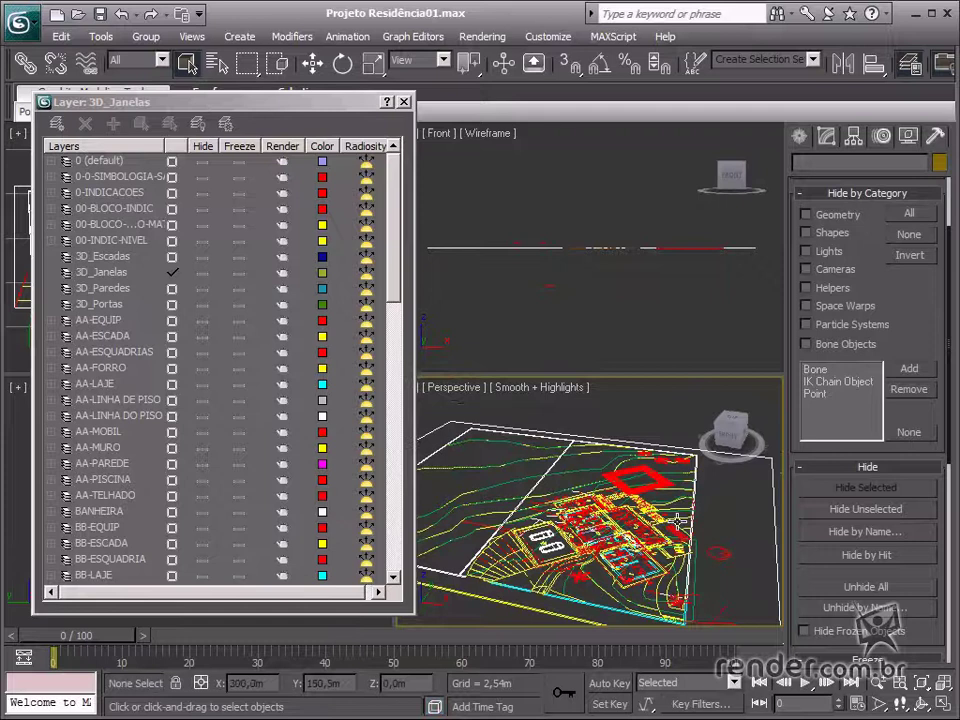
key(ctrl+s)
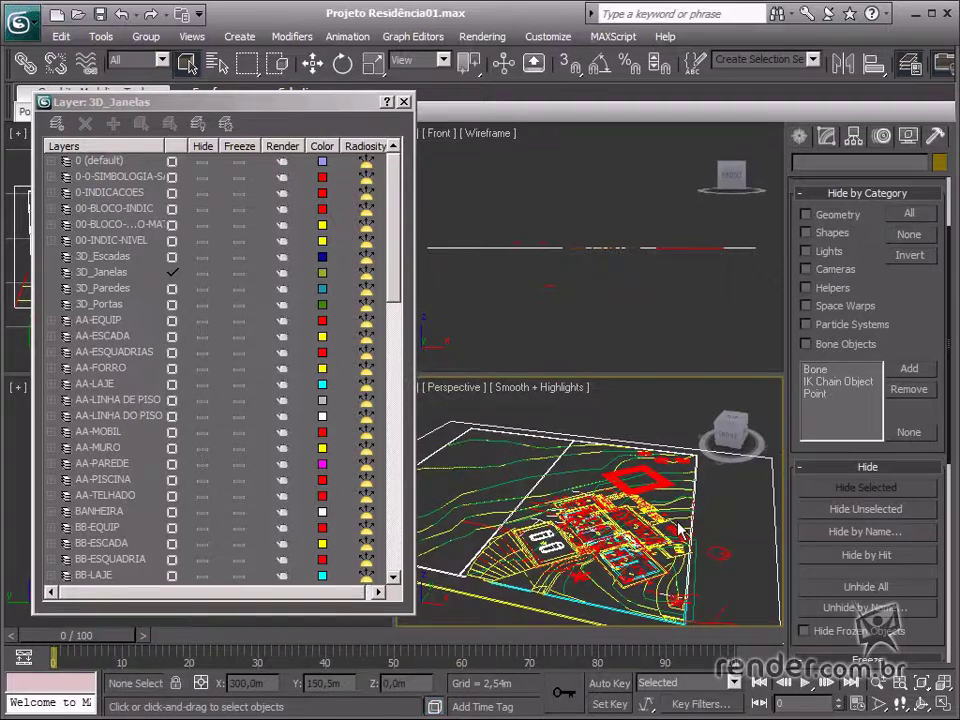